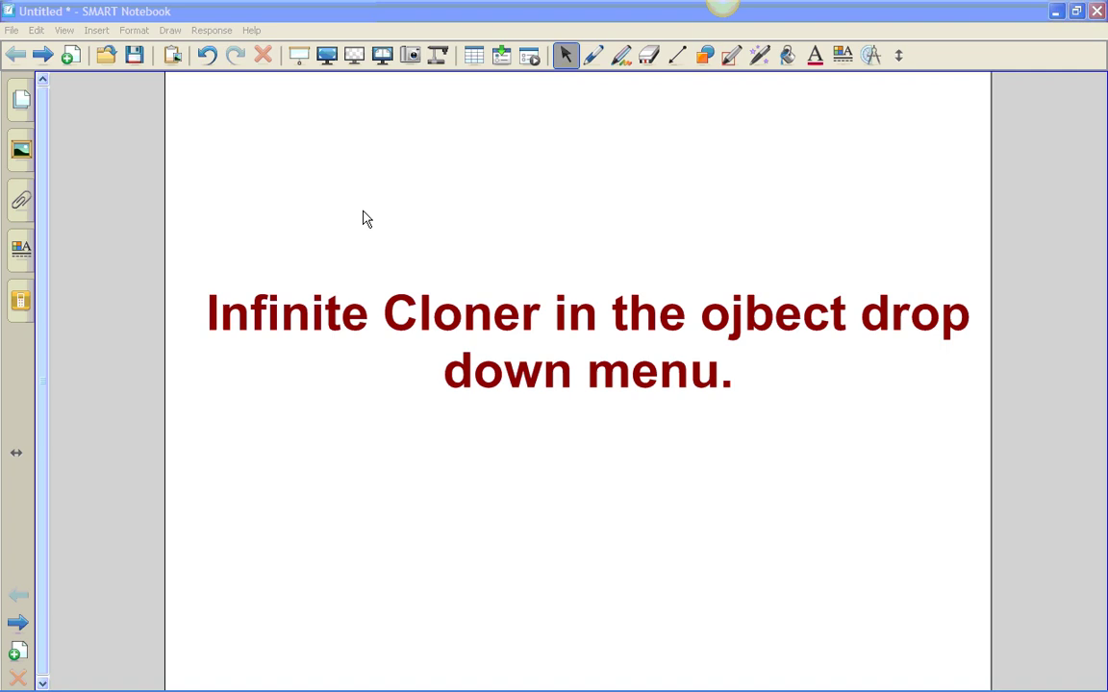
Advance from the Infinite Cloner title page to the 'Drag the coin to its correct value' page.
left_click(42, 55)
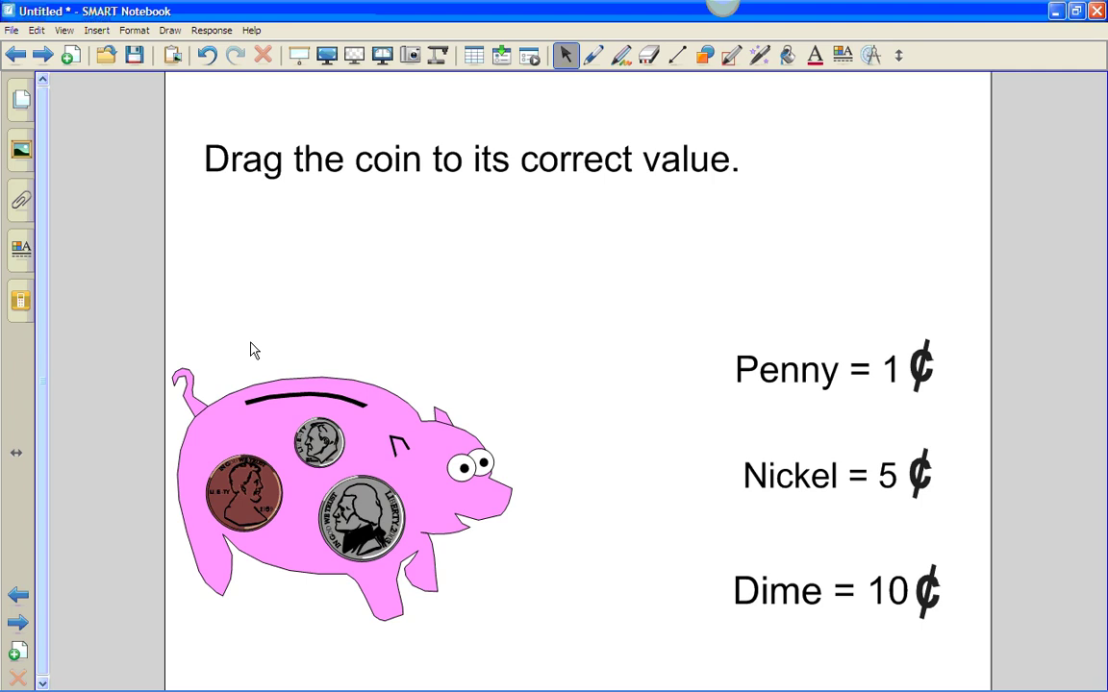
Turn on Infinite Cloner for the piggy-bank penny, dime and nickel.
right_click(238, 488)
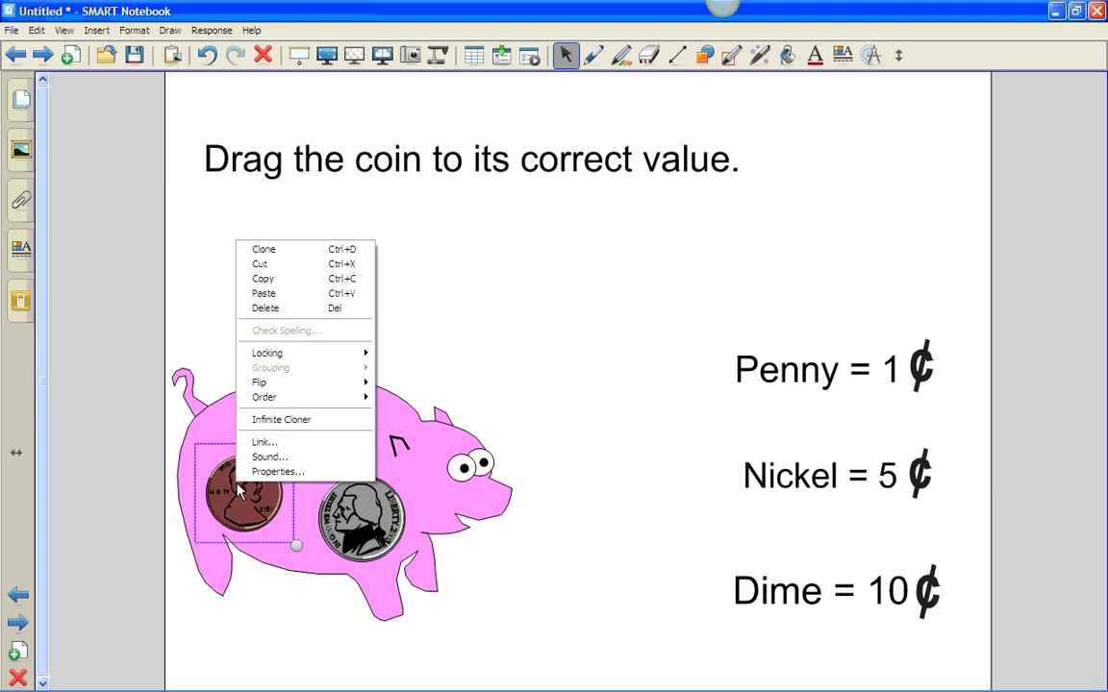
left_click(269, 420)
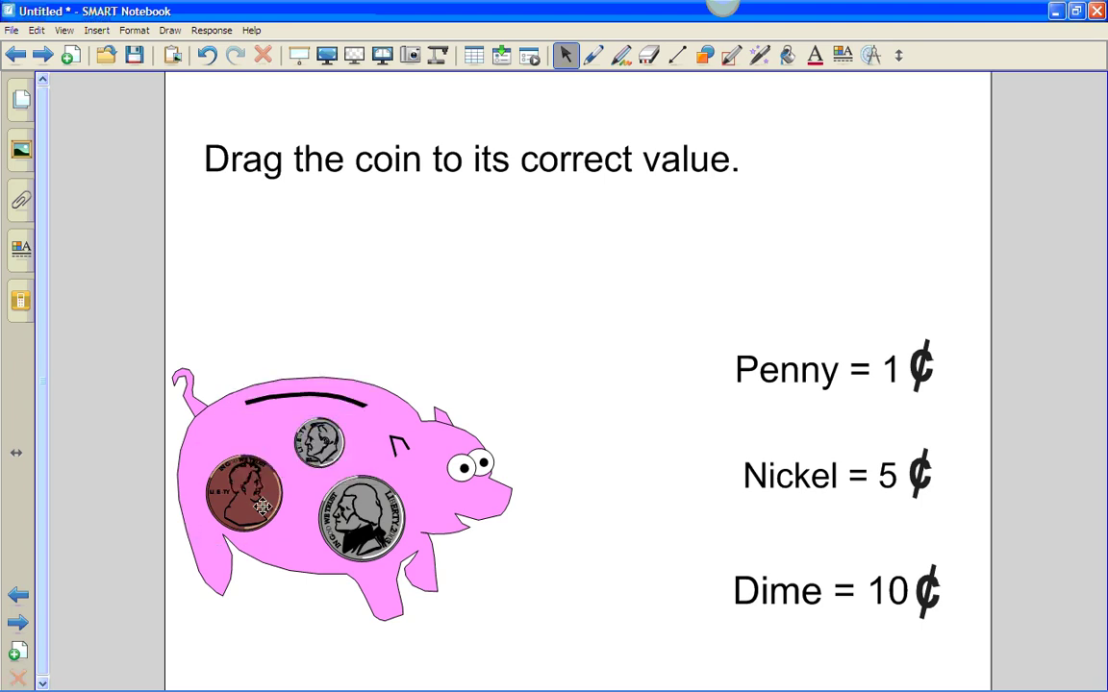
right_click(289, 415)
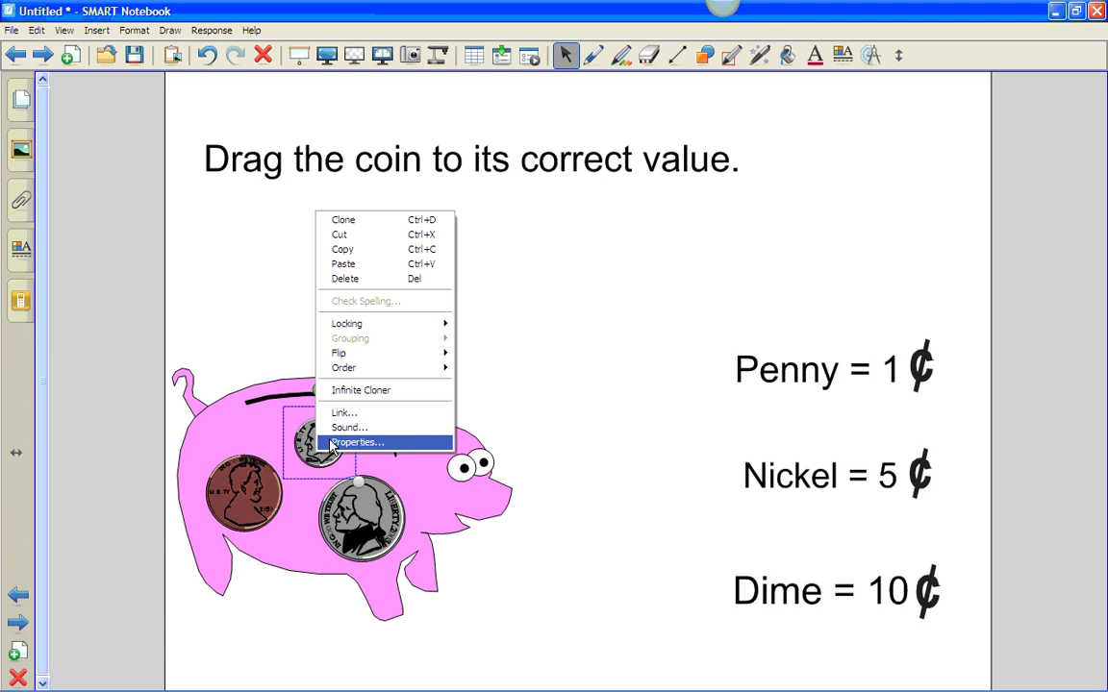
left_click(346, 390)
right_click(358, 506)
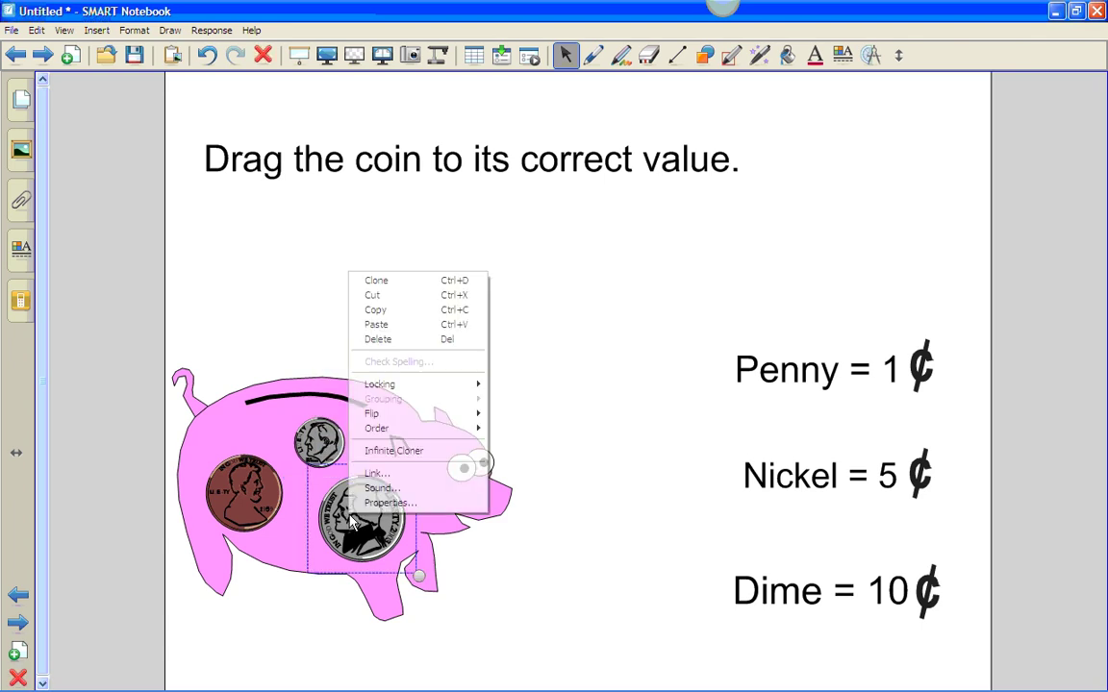
left_click(366, 452)
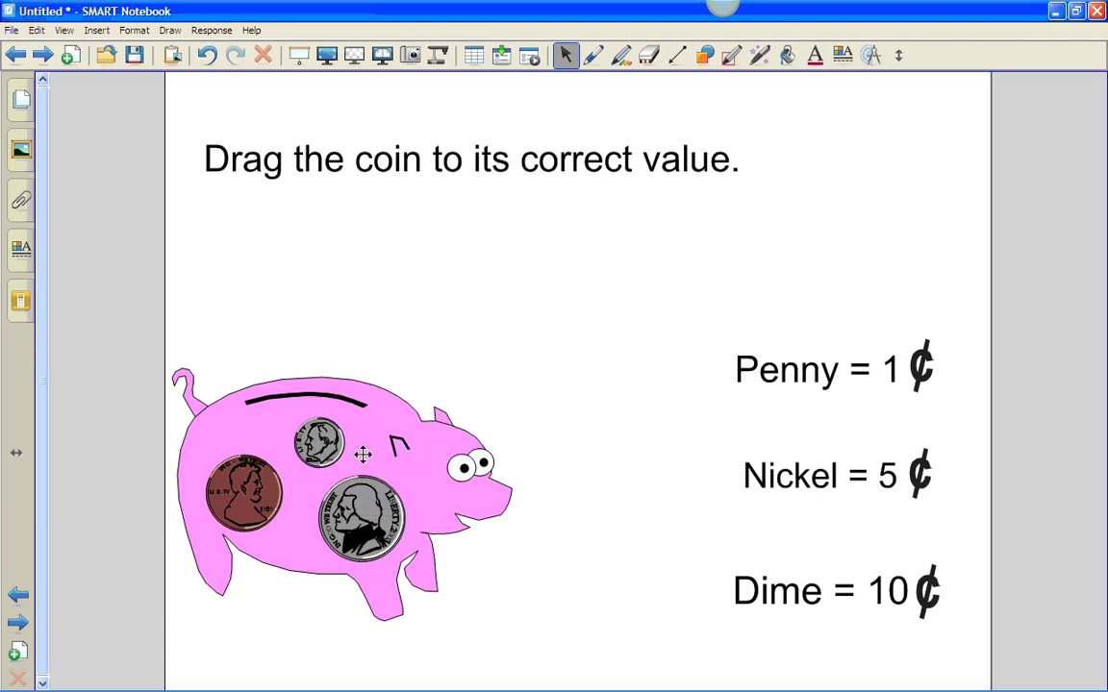
left_click(237, 480)
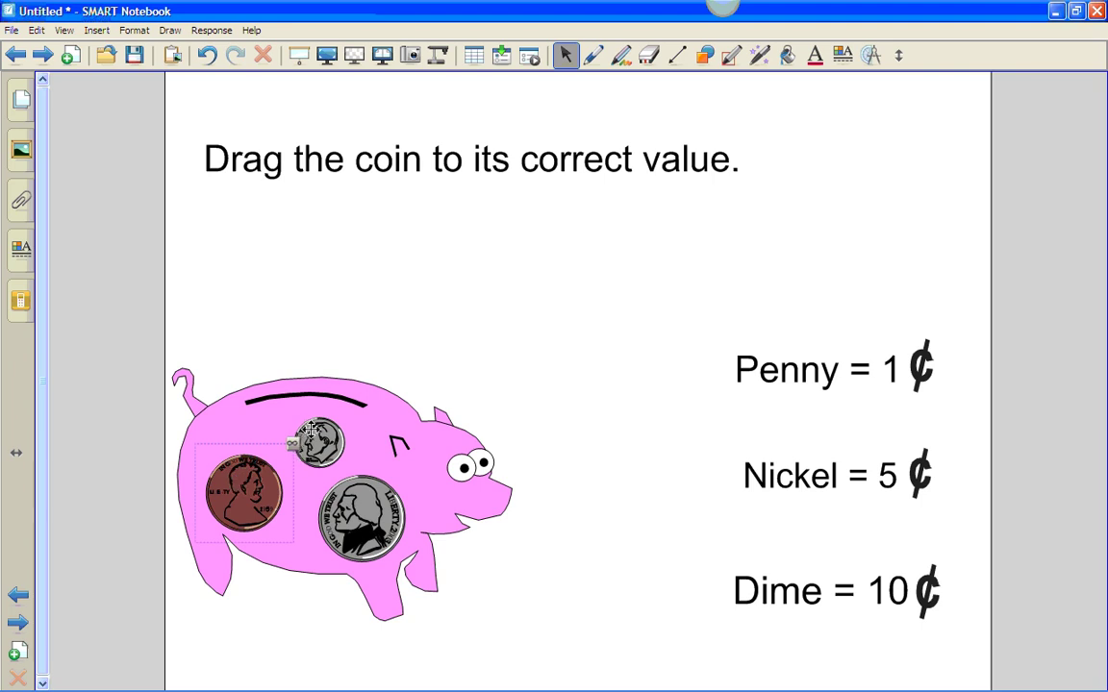
left_click(413, 471)
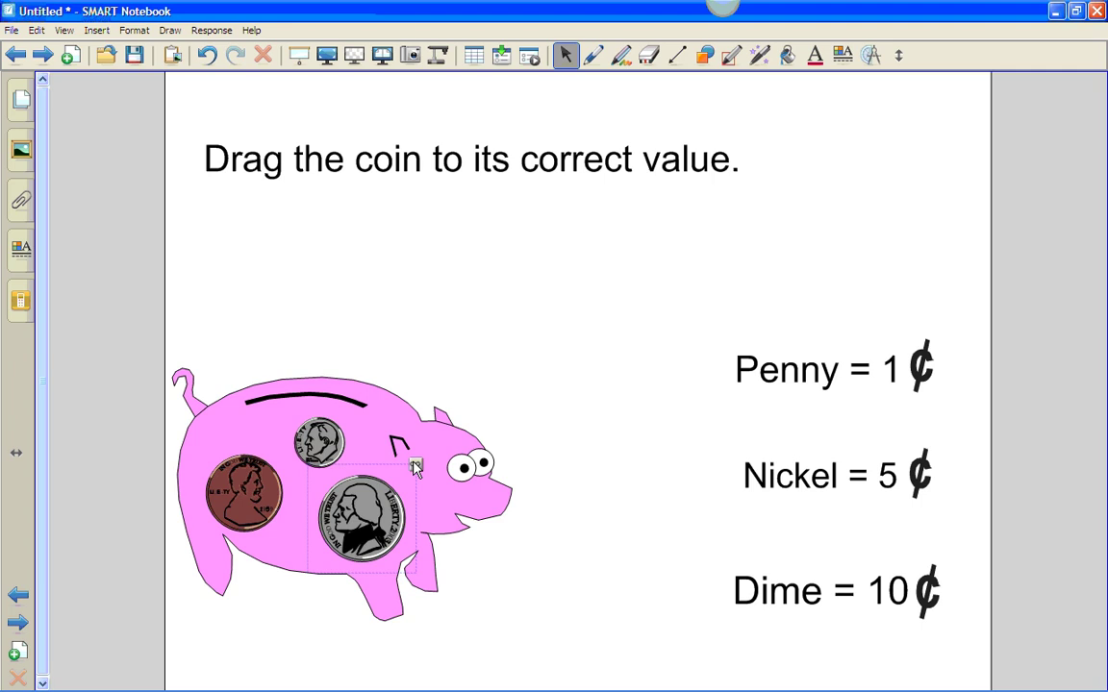
Drag penny, nickel and dime copies beside the Penny = 1¢, Nickel = 5¢ and Dime = 10¢ labels.
left_click_drag(233, 495, 667, 367)
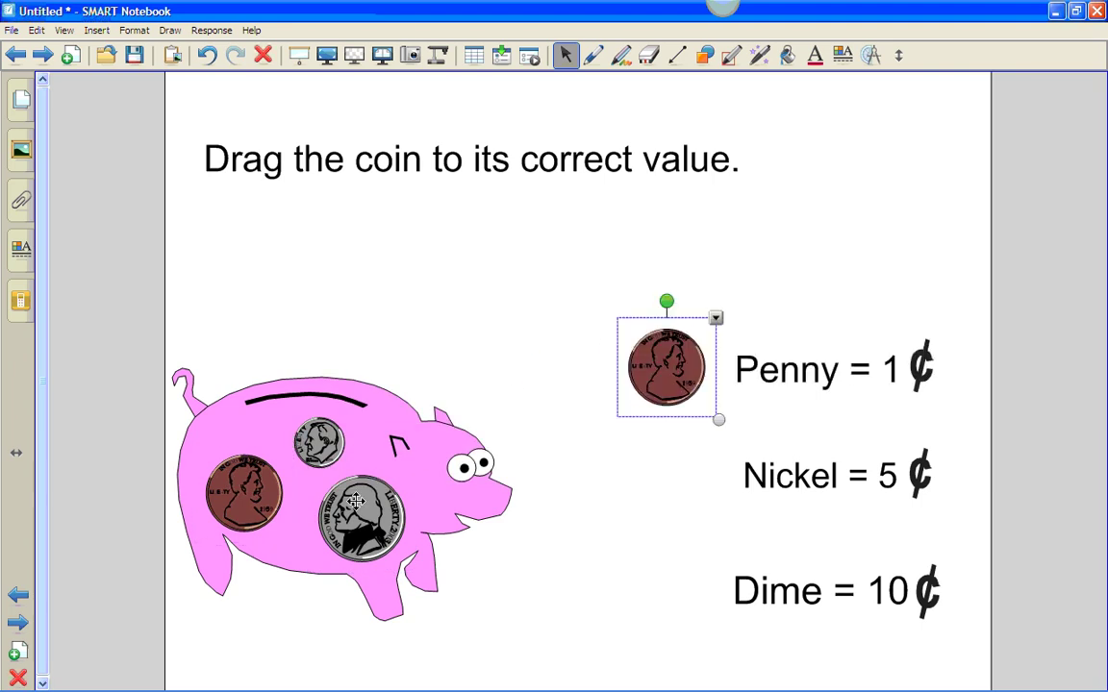
left_click_drag(356, 500, 656, 469)
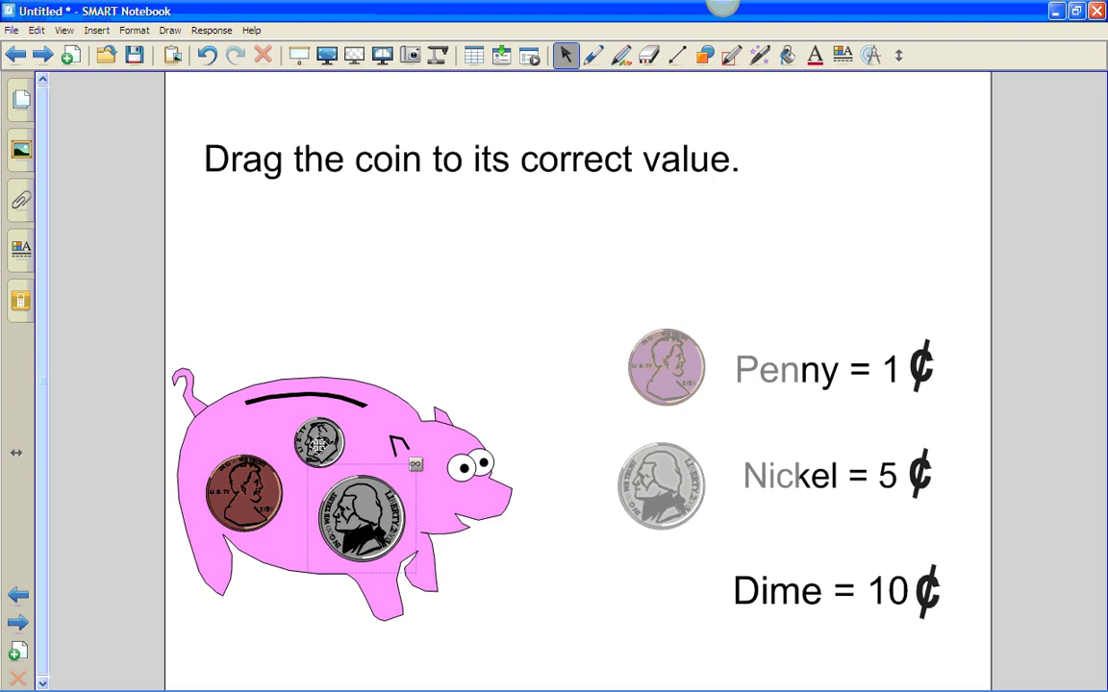
left_click_drag(318, 444, 648, 604)
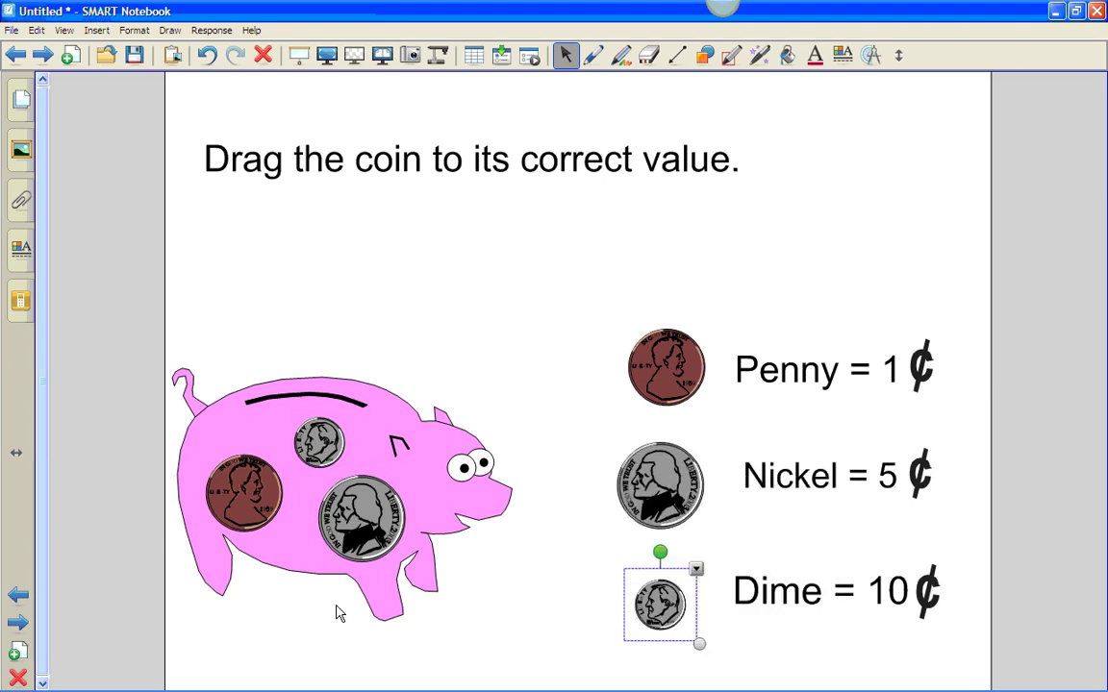
Turn off Infinite Cloner on the penny, nickel and dime, then go to the next page.
right_click(239, 491)
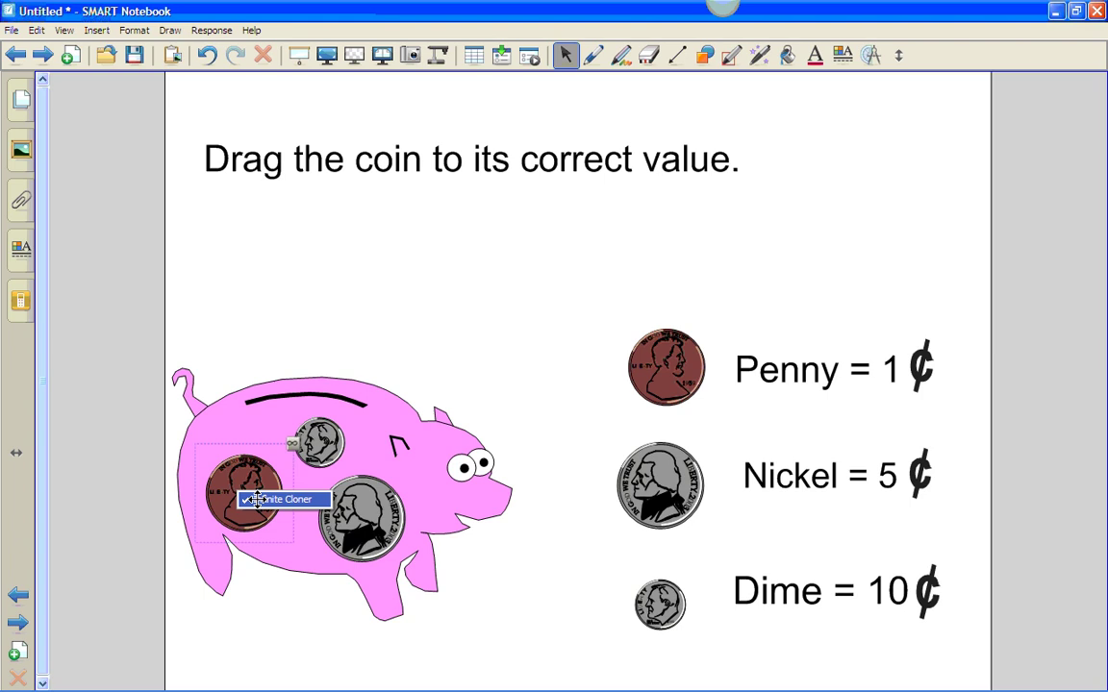
left_click(258, 498)
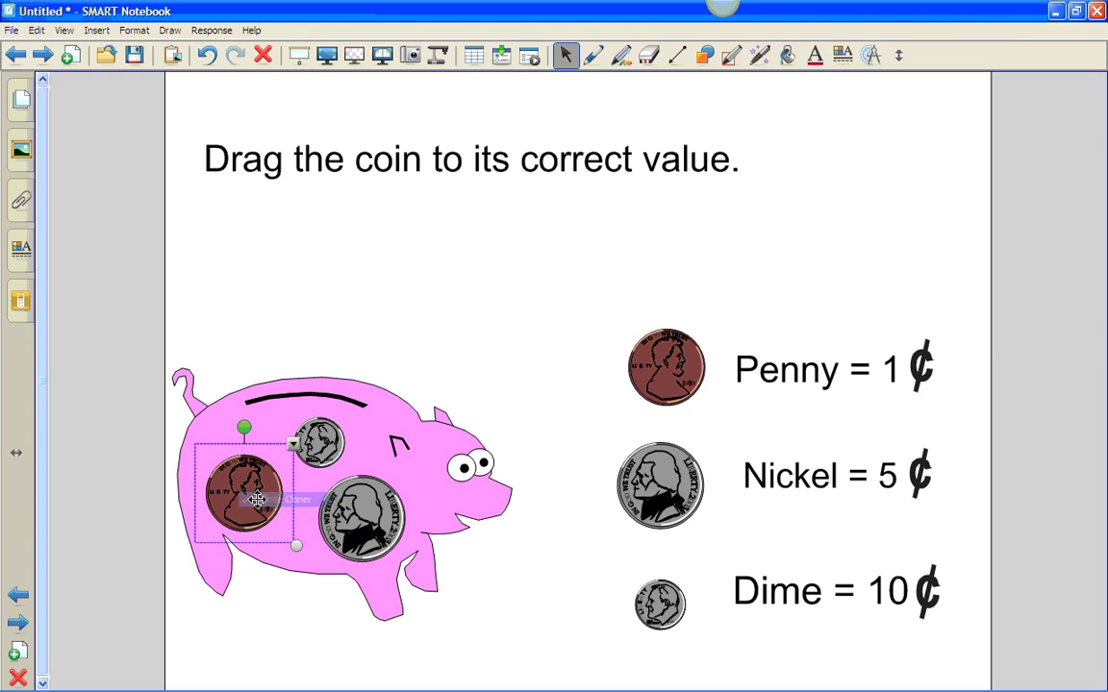
right_click(358, 505)
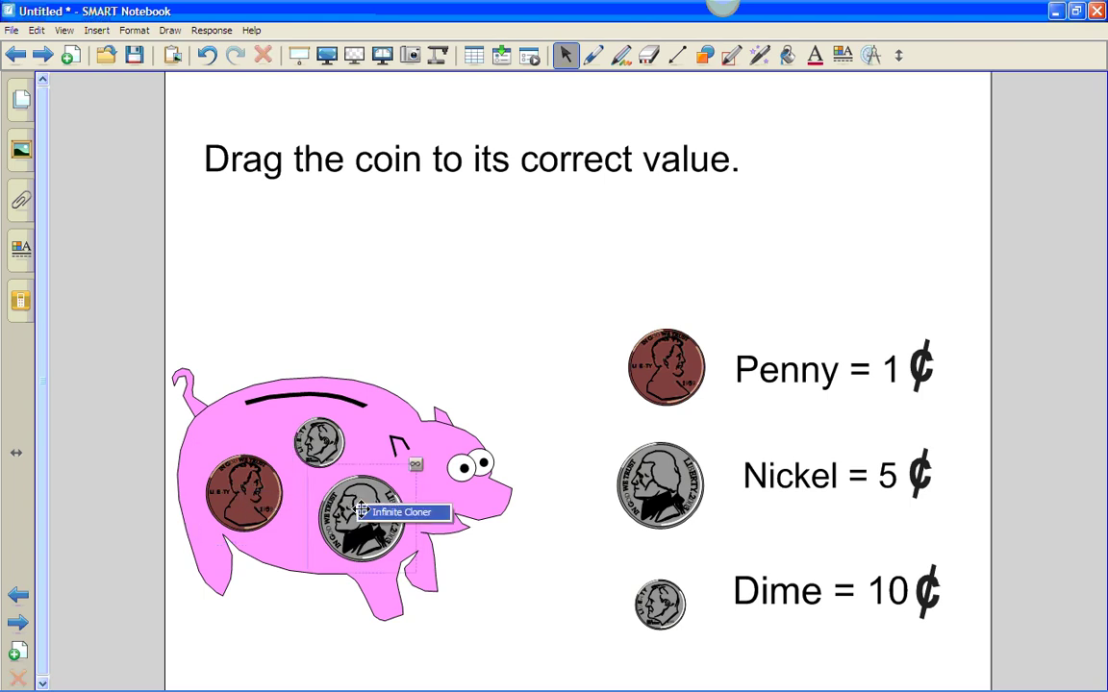
left_click(359, 511)
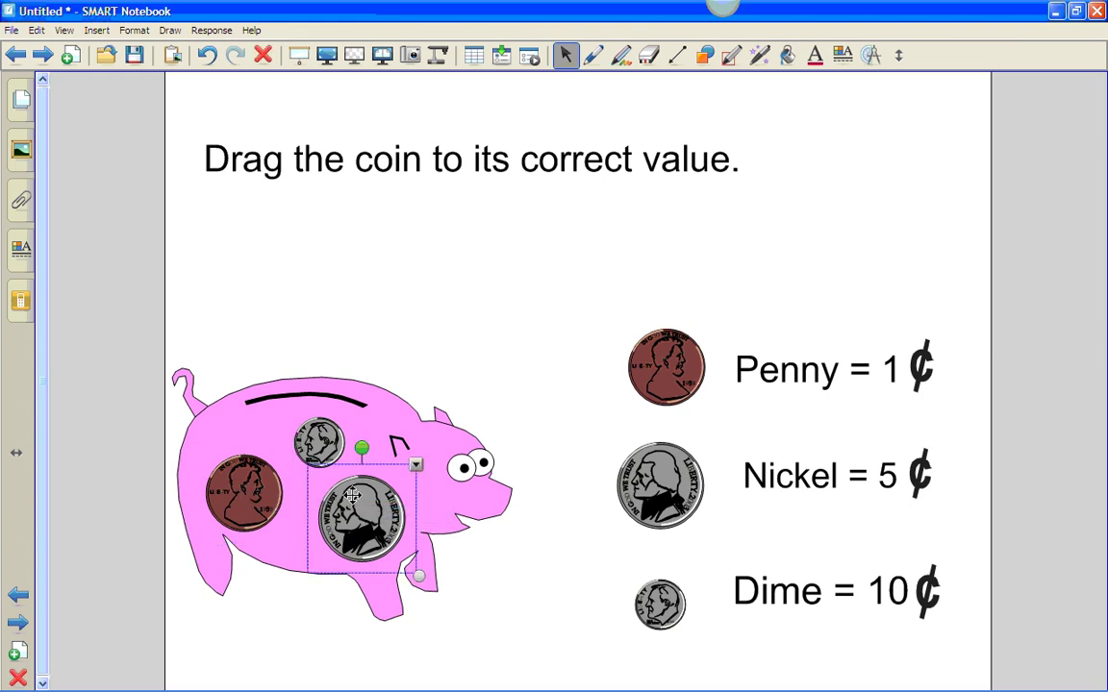
right_click(321, 449)
left_click(349, 452)
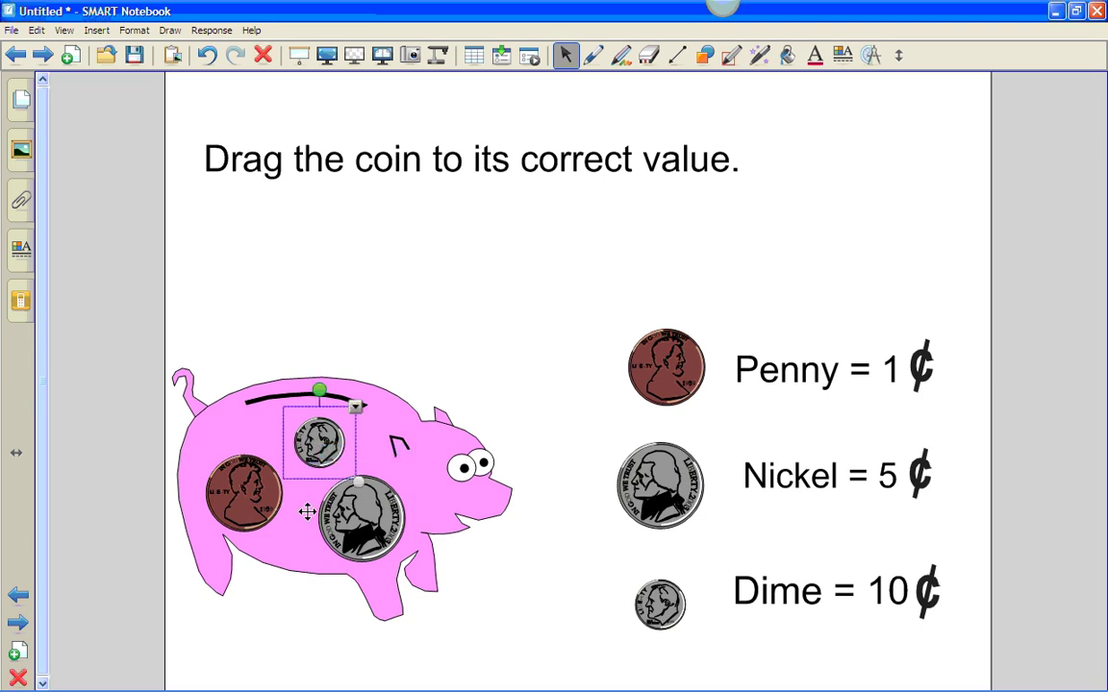
left_click(497, 597)
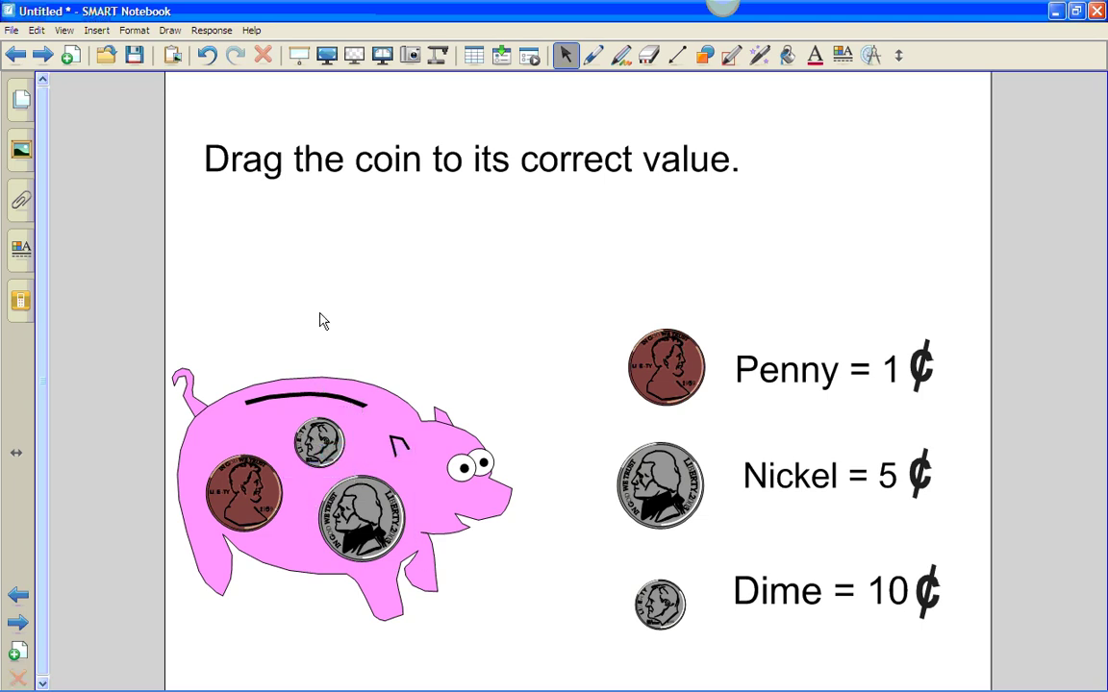
left_click(43, 55)
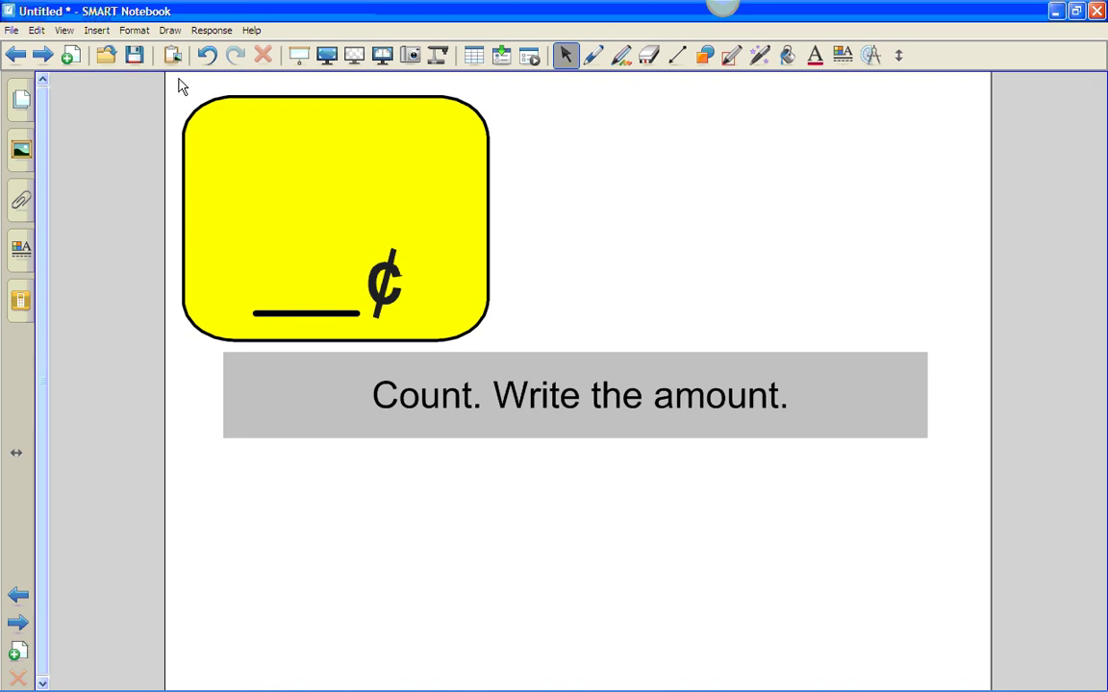
Select the yellow rounded box together with its ___¢ blank.
left_click_drag(178, 87, 542, 346)
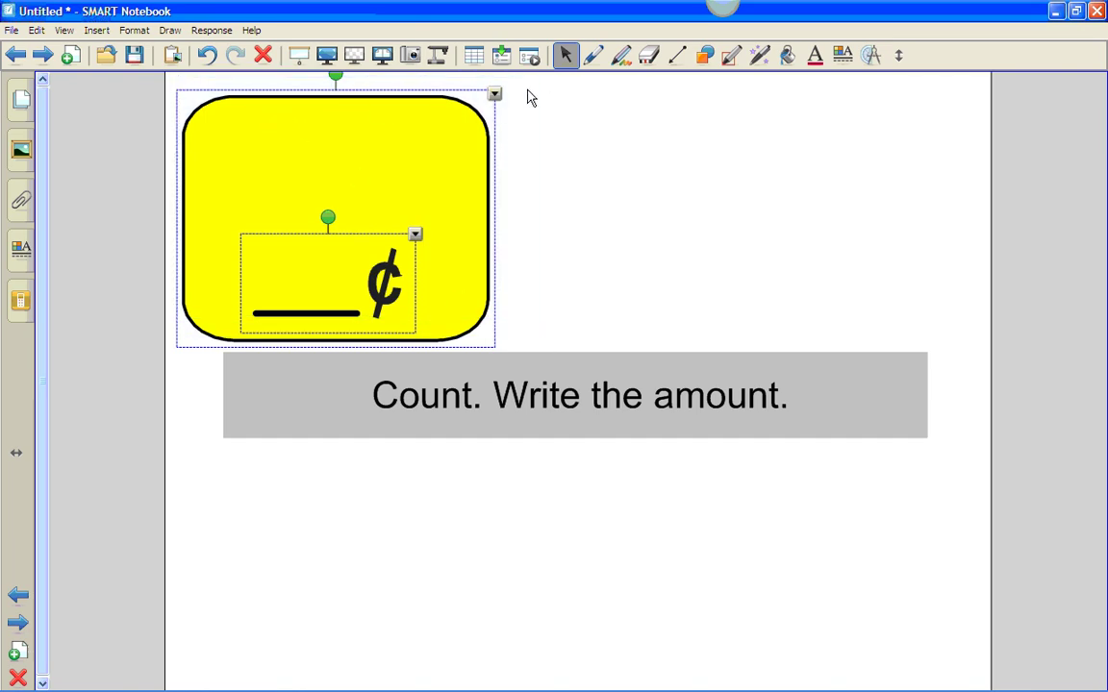
Group the yellow box with its ___¢ cent line.
left_click(495, 93)
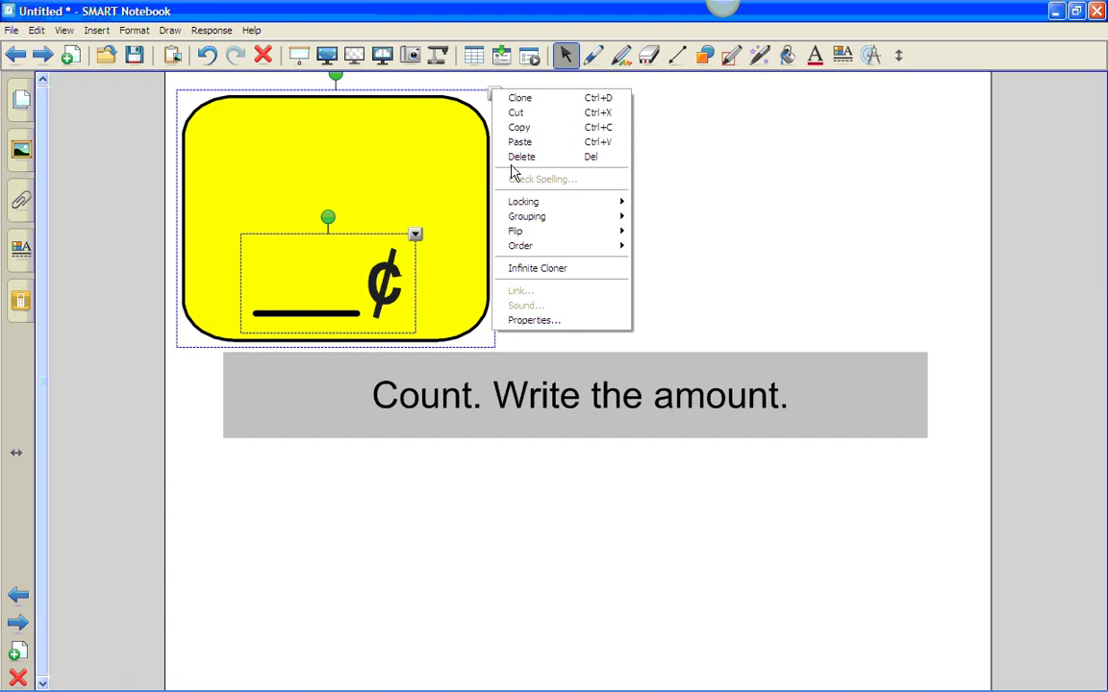
mouse_move(608, 224)
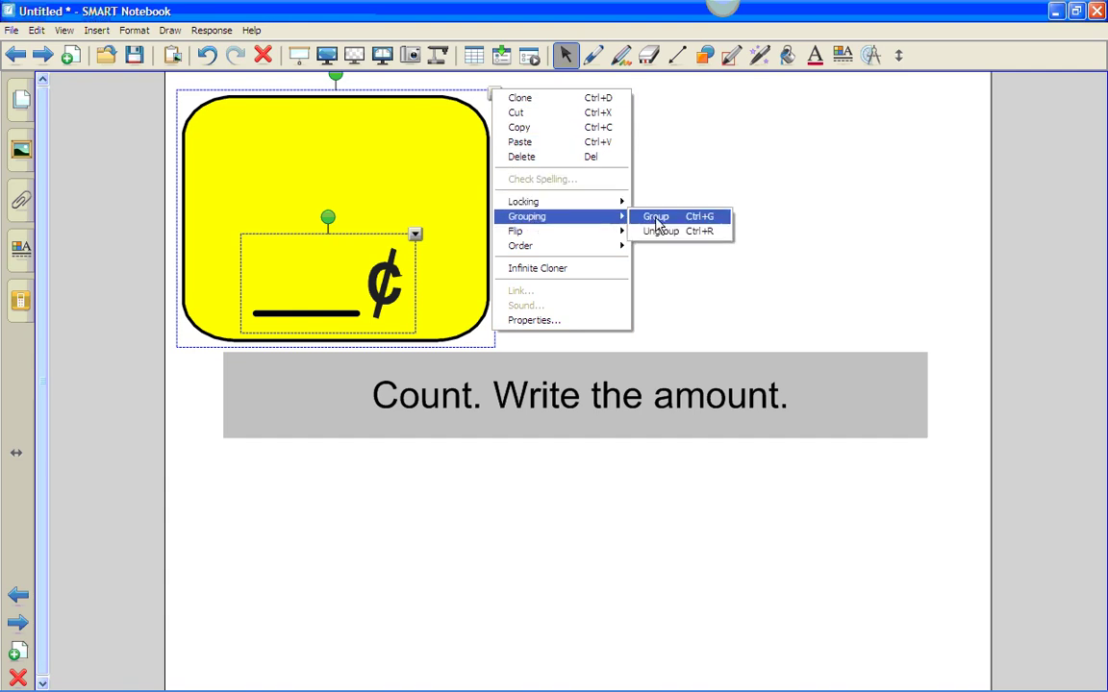
left_click(656, 217)
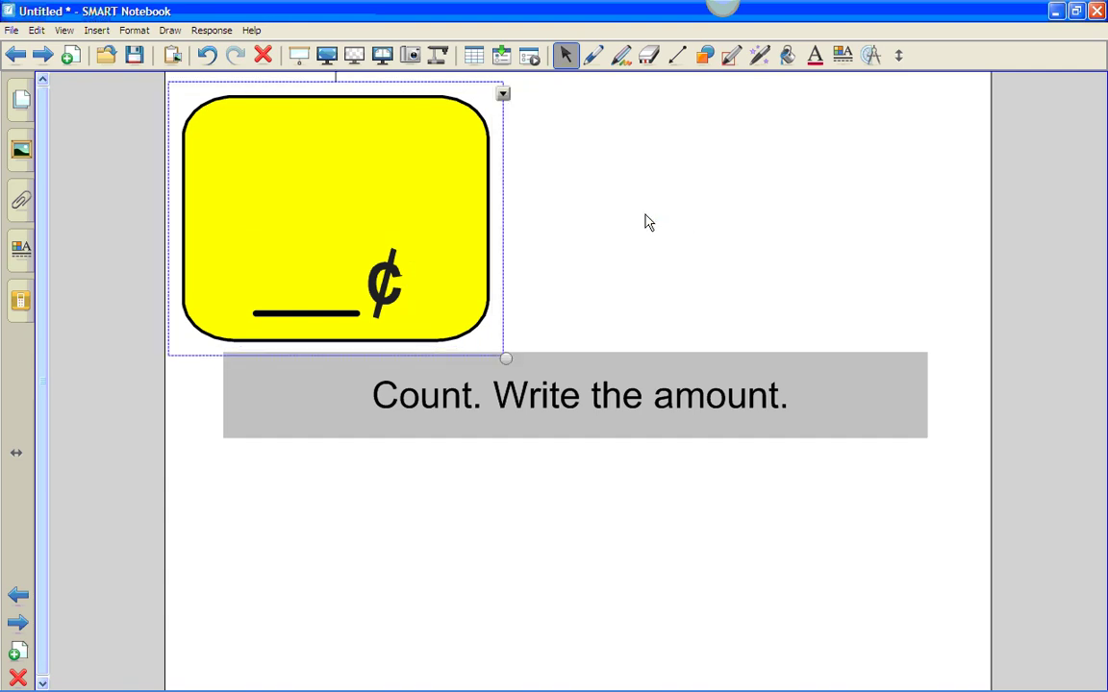
Make the grouped answer box an infinite cloner and drag out copies around the heading.
left_click(503, 93)
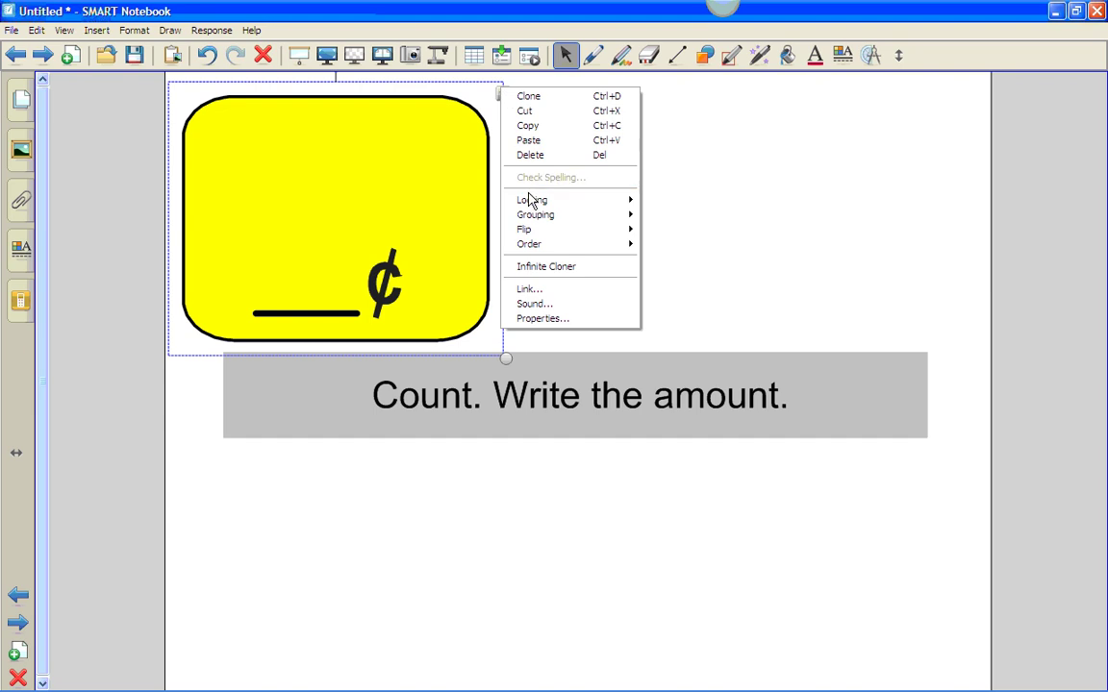
left_click(534, 270)
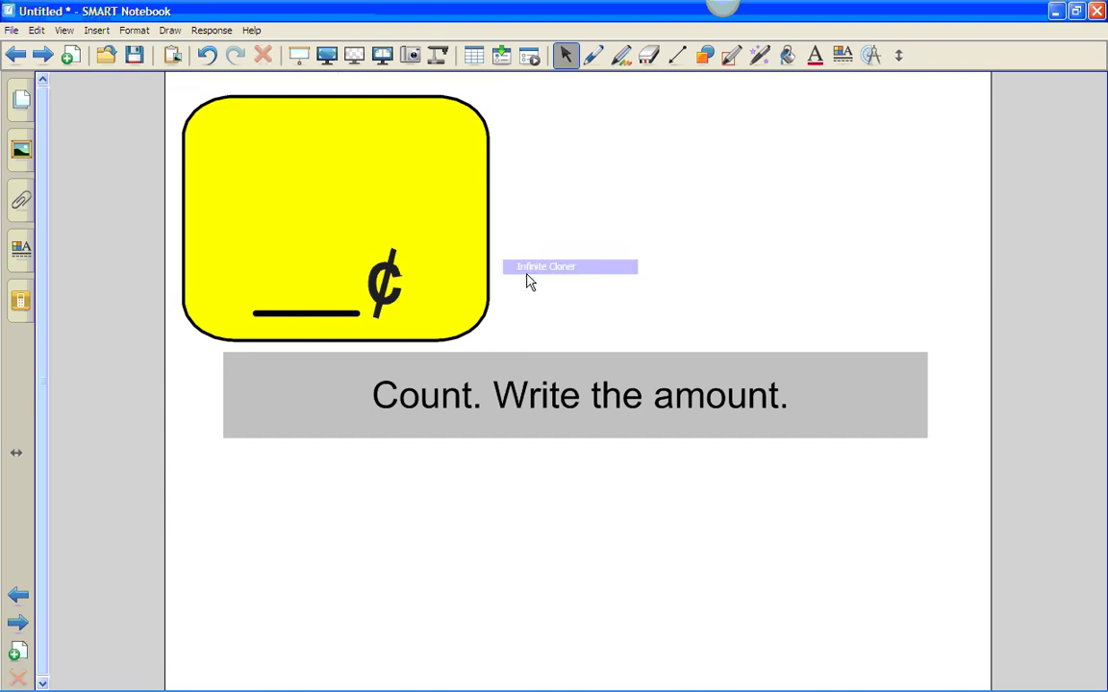
mouse_move(463, 225)
left_mouse_down()
mouse_move(791, 351)
mouse_move(844, 581)
mouse_move(858, 571)
left_mouse_up()
mouse_move(399, 241)
left_mouse_down()
mouse_move(878, 247)
mouse_move(865, 247)
mouse_move(860, 303)
mouse_move(383, 365)
mouse_move(377, 612)
mouse_move(387, 566)
mouse_move(363, 567)
left_mouse_up()
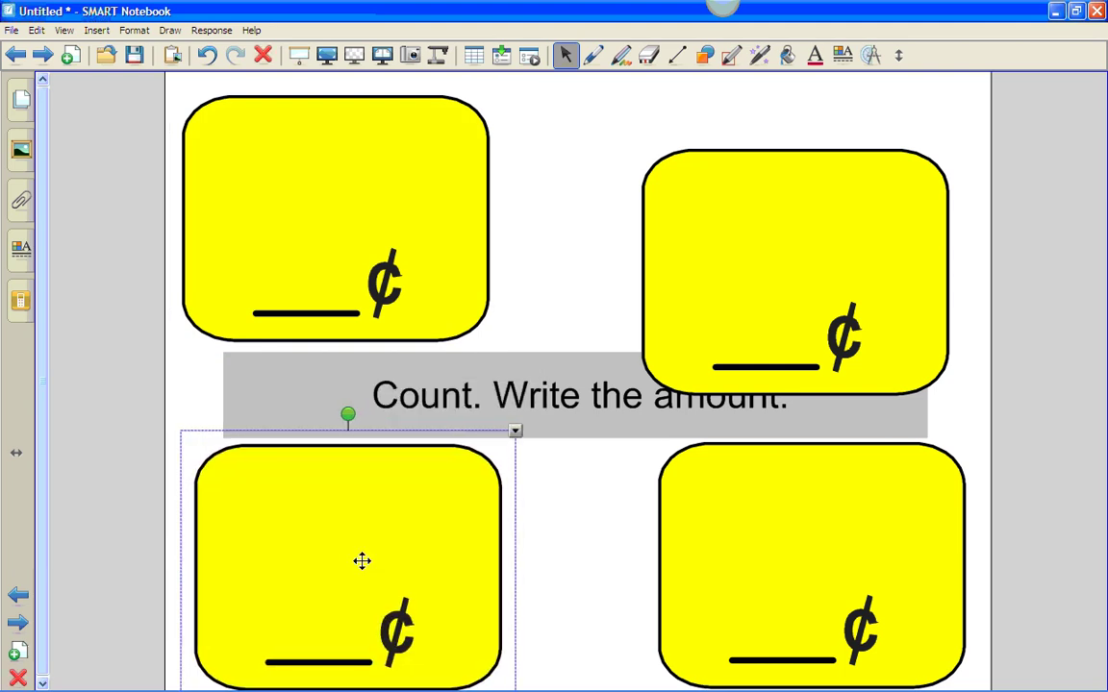
Paste three dimes and a quarter into the top-left box and shift the top-right box up-right.
left_click(42, 59)
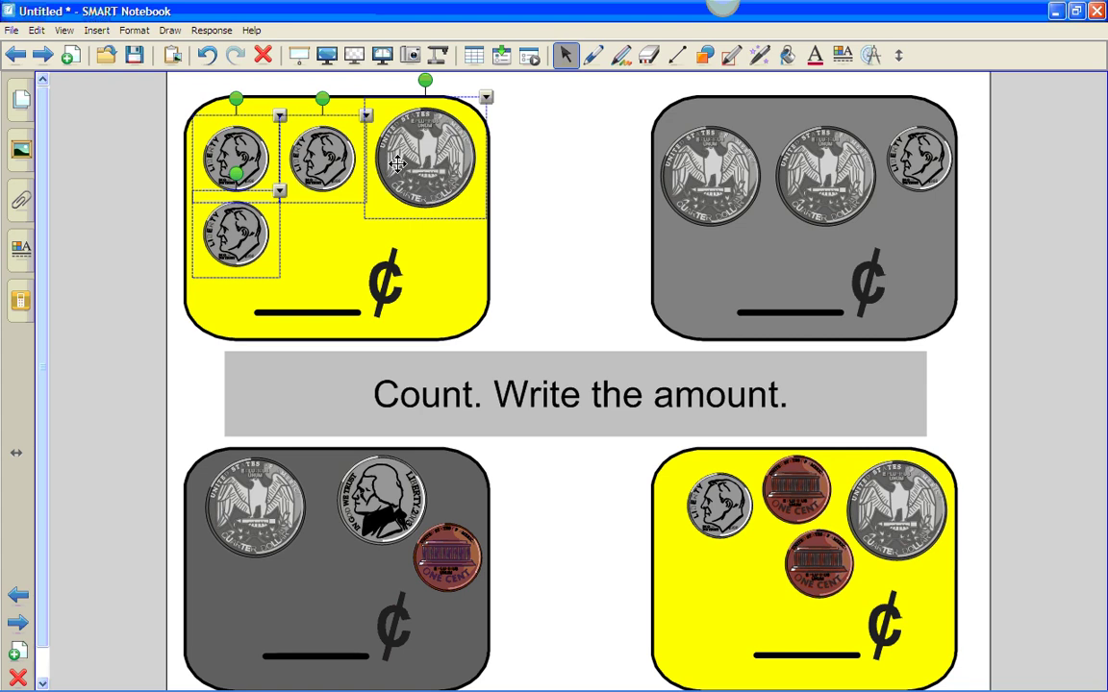
left_click(19, 58)
left_click(241, 122)
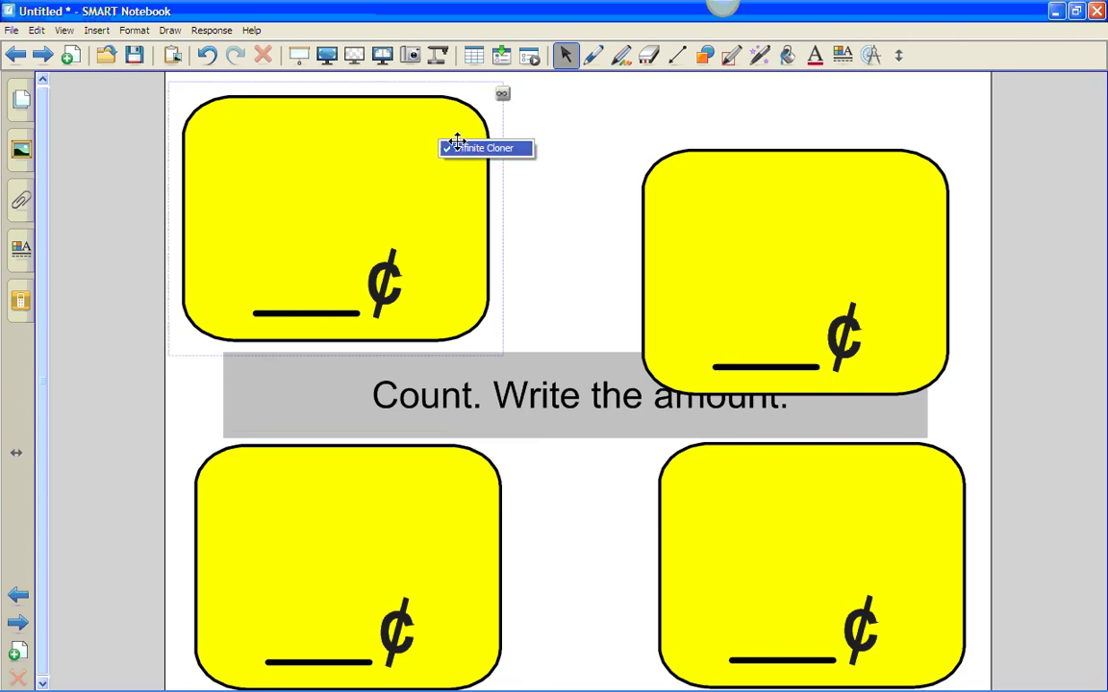
right_click(296, 144)
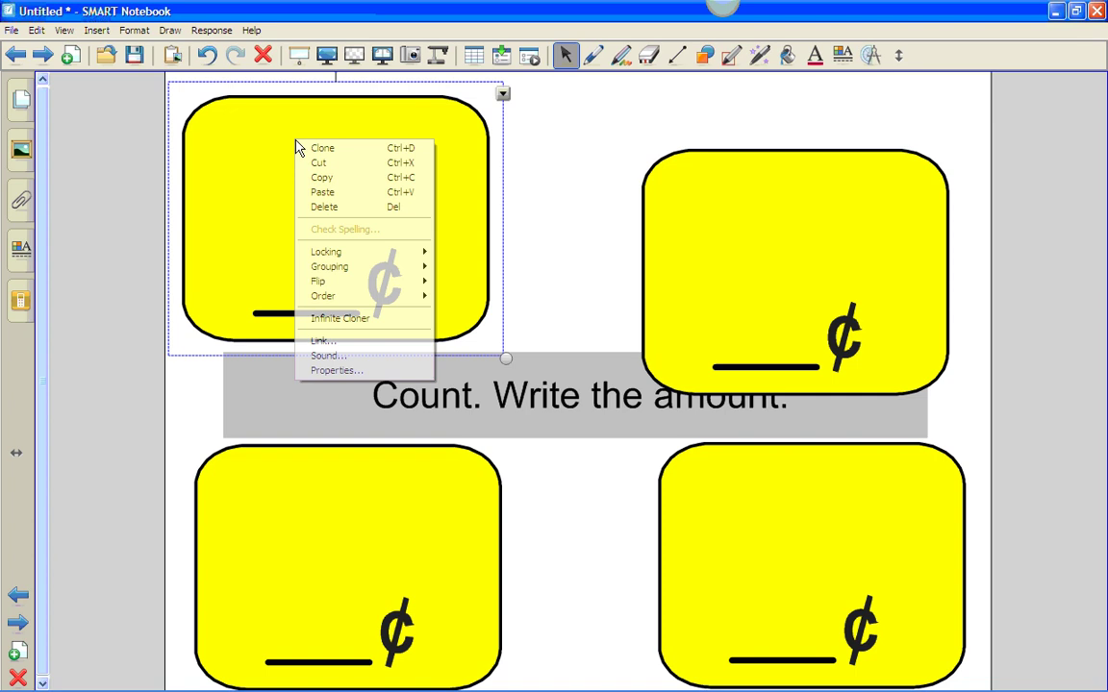
left_click(325, 193)
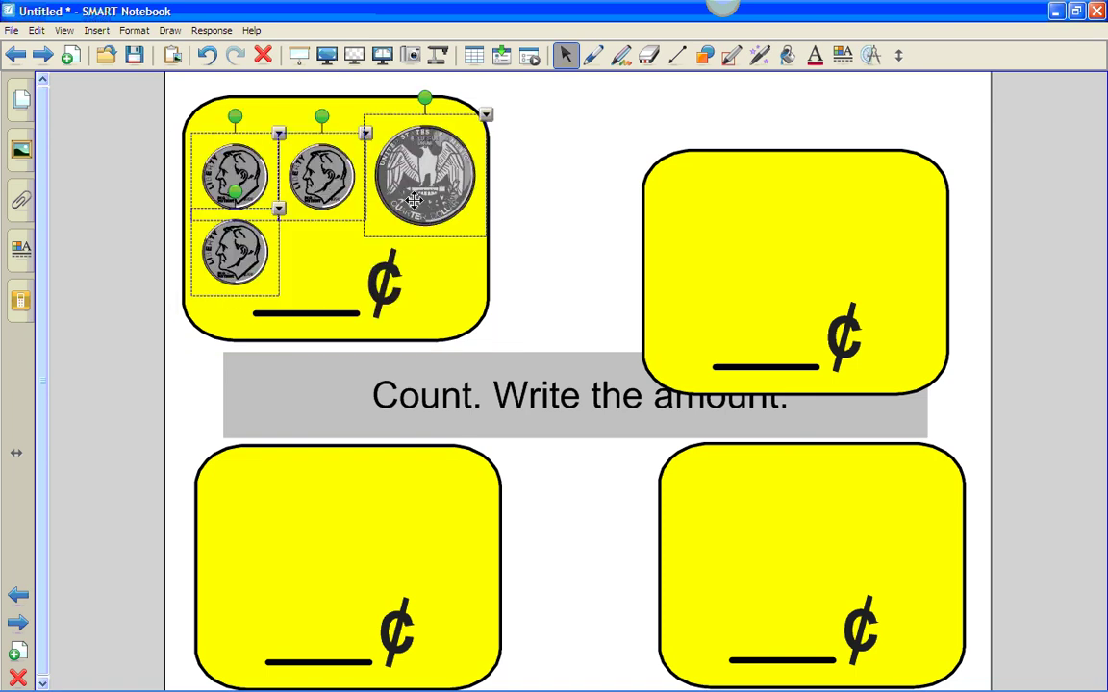
left_click_drag(726, 206, 775, 180)
left_click(552, 222)
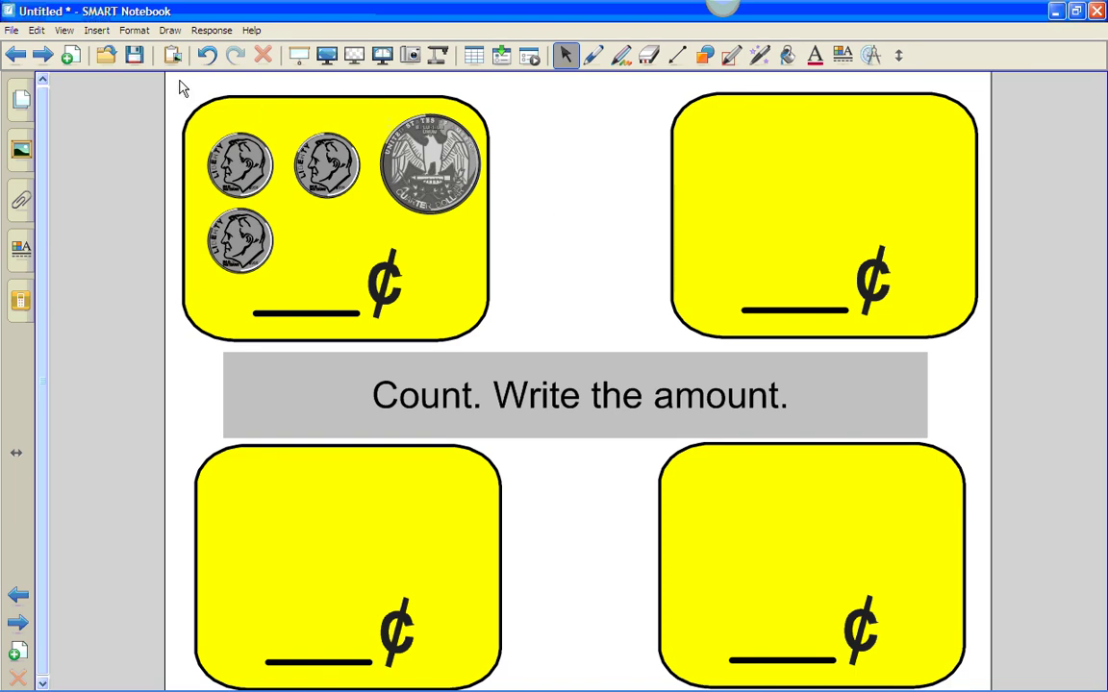
Lock the coin-filled top-left answer box in place.
left_click_drag(179, 88, 524, 322)
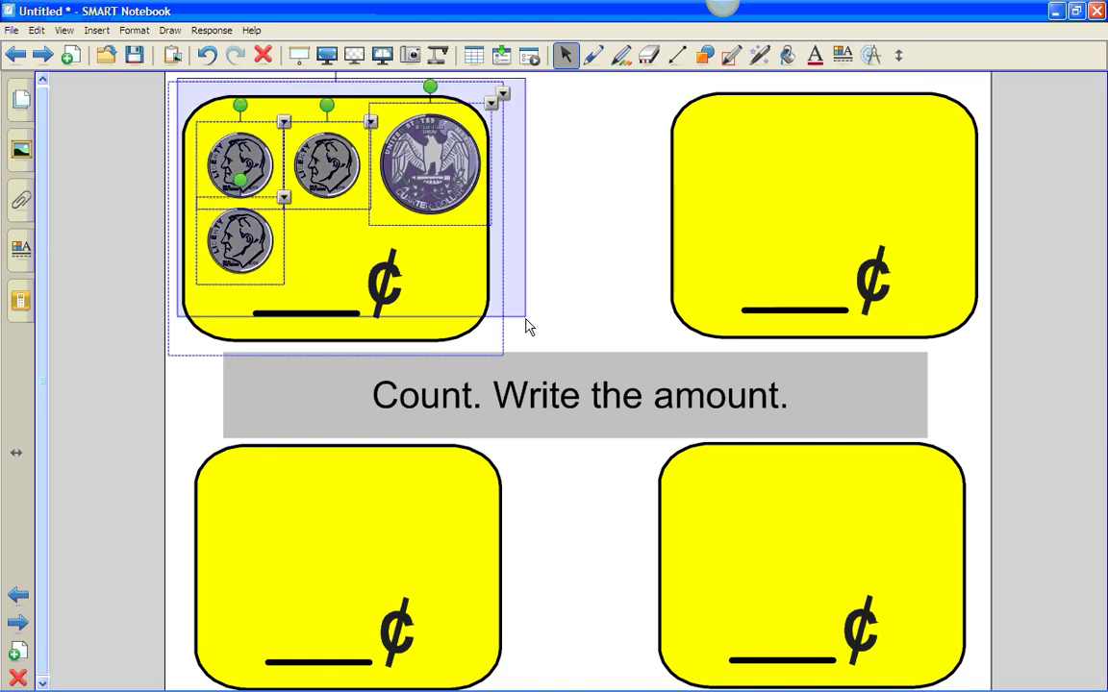
right_click(468, 273)
mouse_move(499, 383)
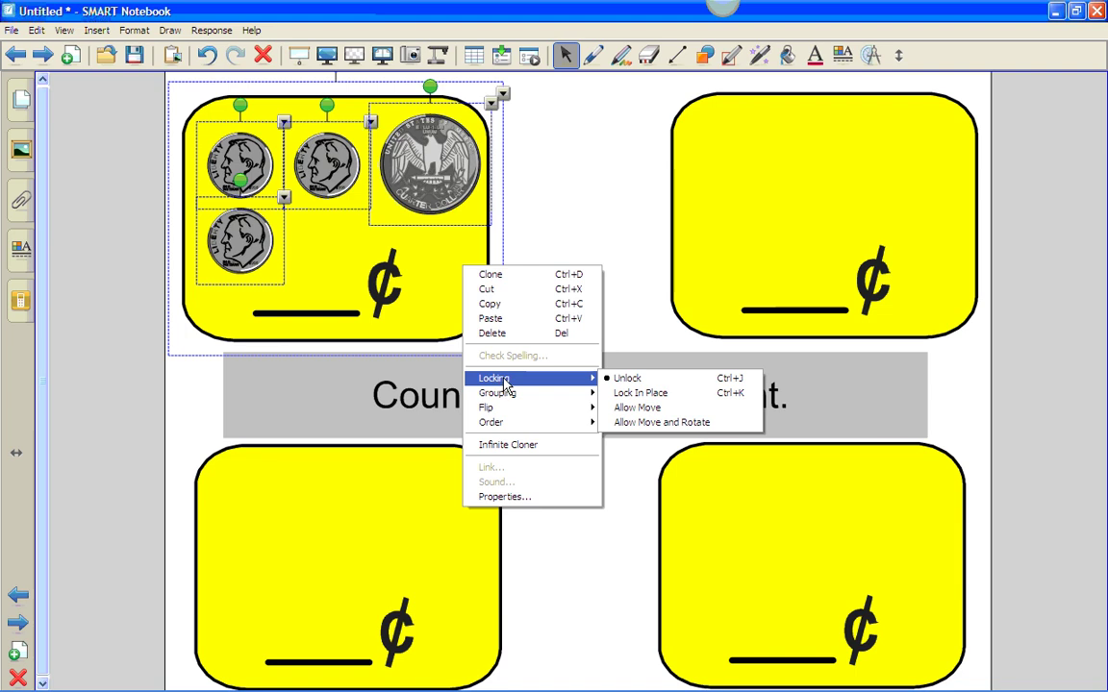
left_click(639, 392)
left_click(654, 288)
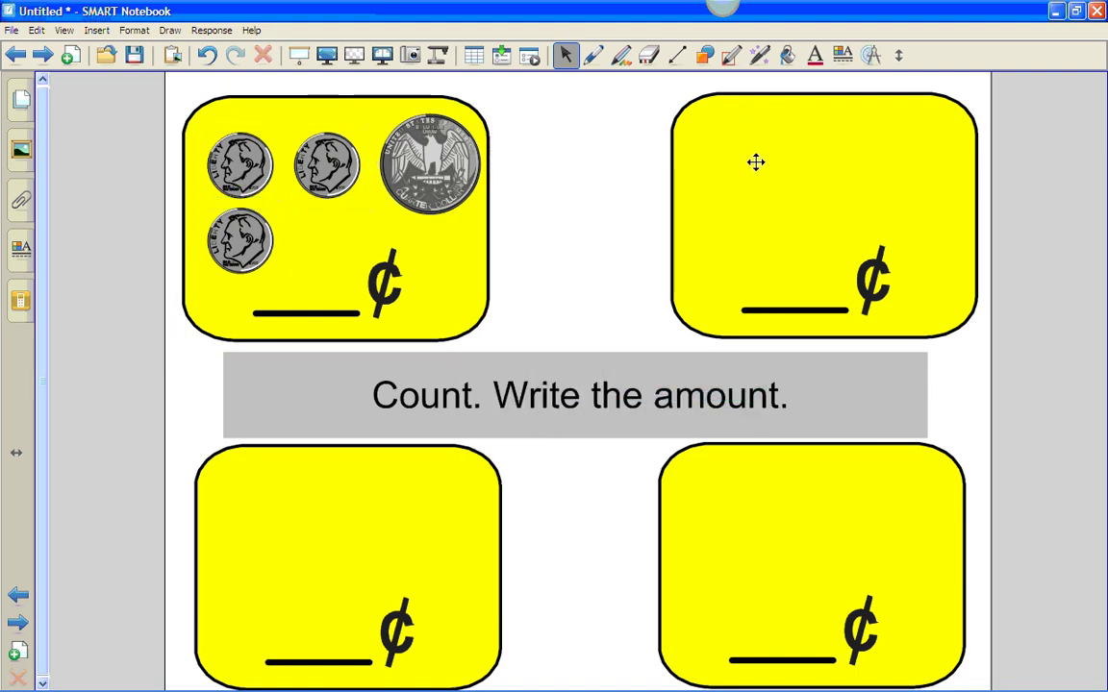
Lock the top-right and bottom-right answer boxes in place, then move on to the bottom-left box.
right_click(755, 162)
mouse_move(779, 274)
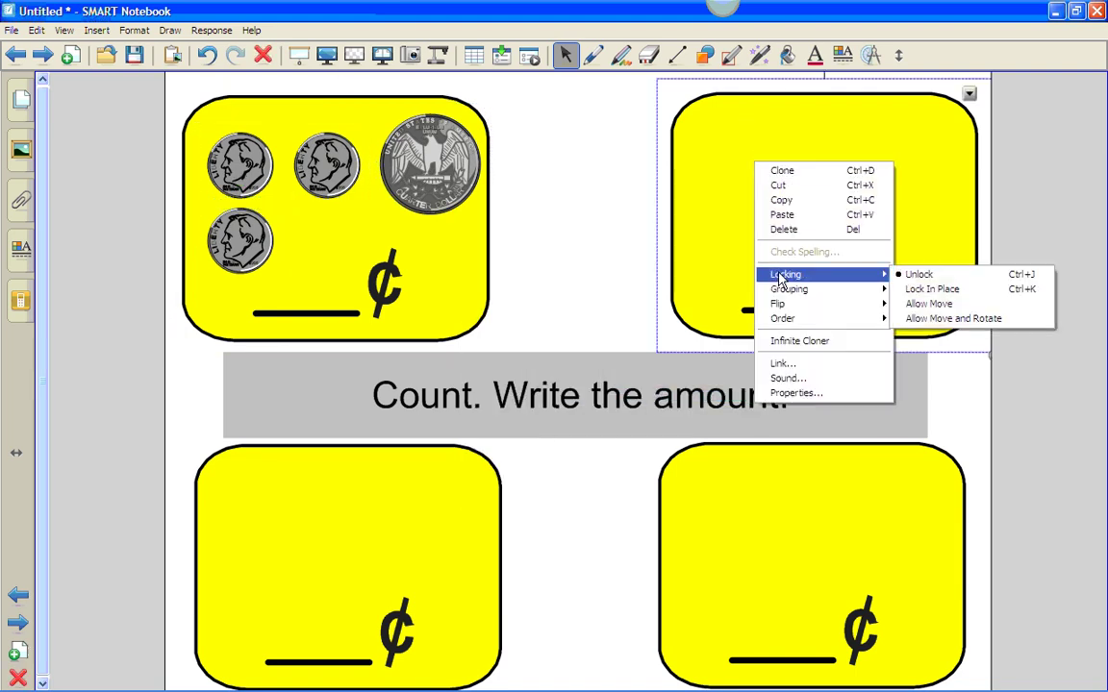
left_click(916, 290)
right_click(759, 536)
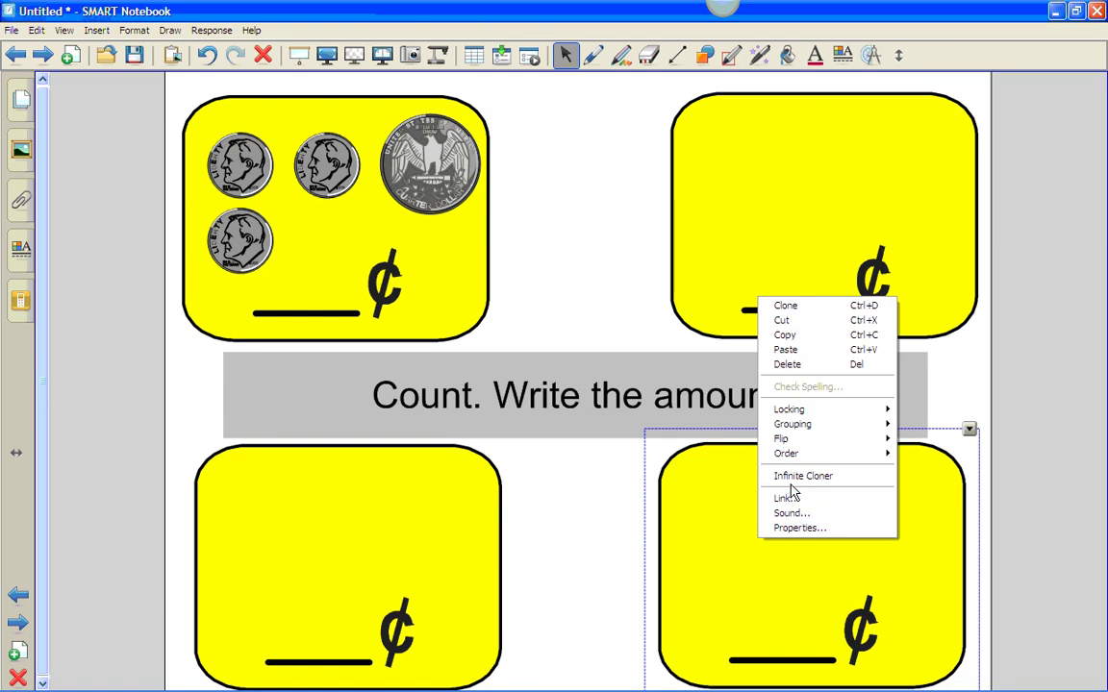
mouse_move(847, 411)
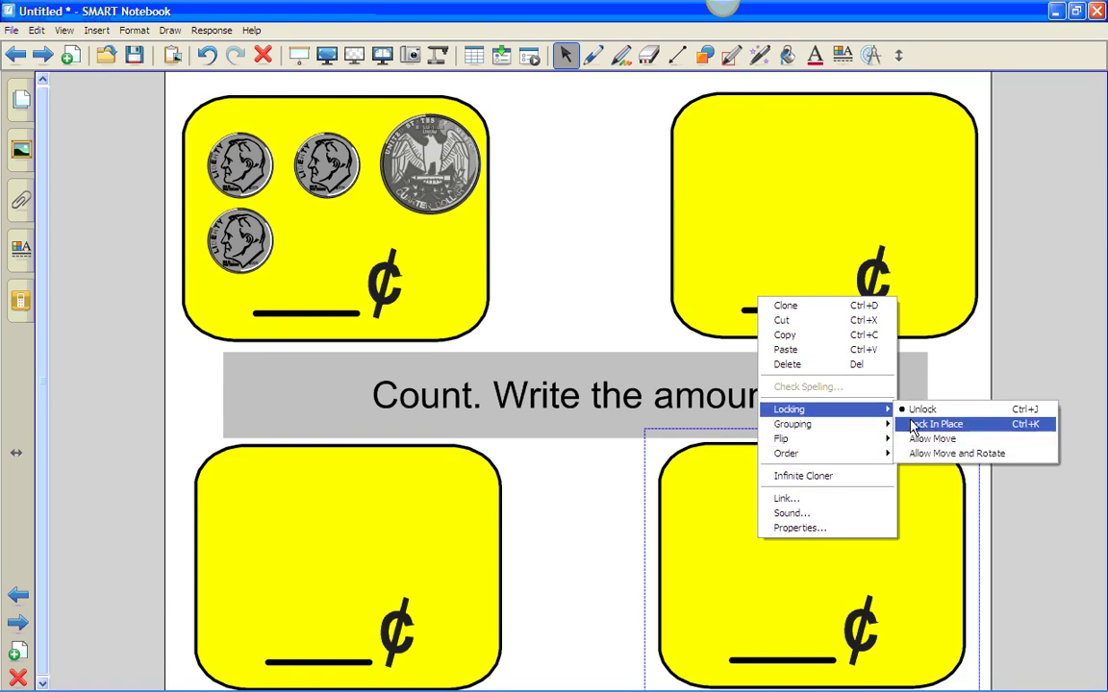
left_click(913, 424)
right_click(258, 536)
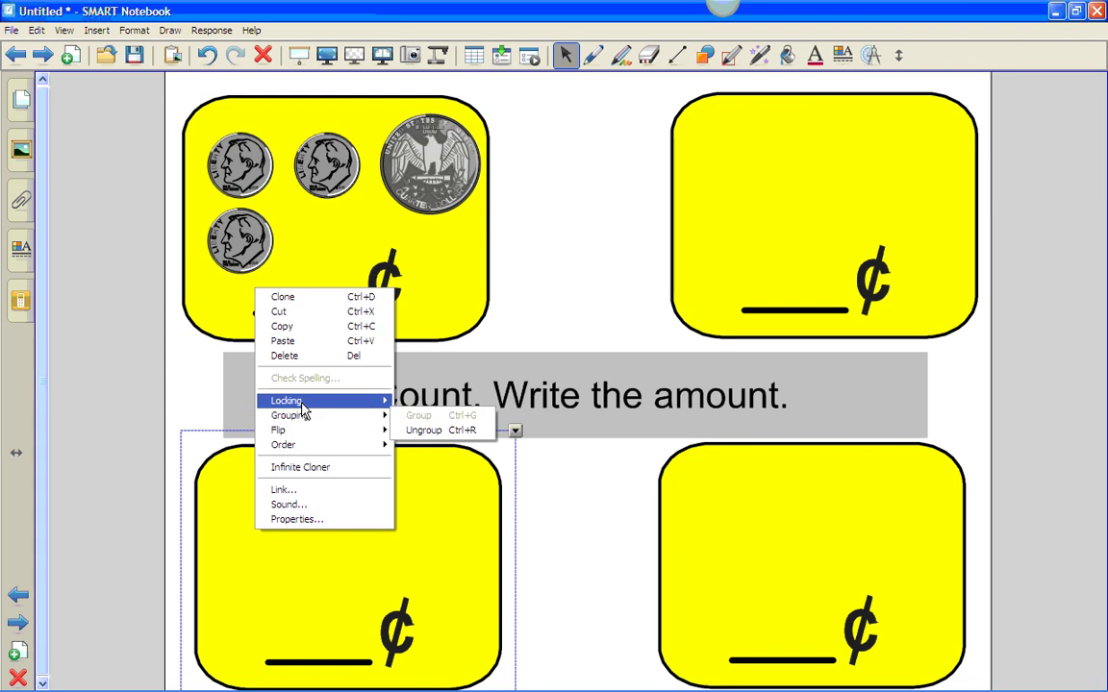
mouse_move(304, 404)
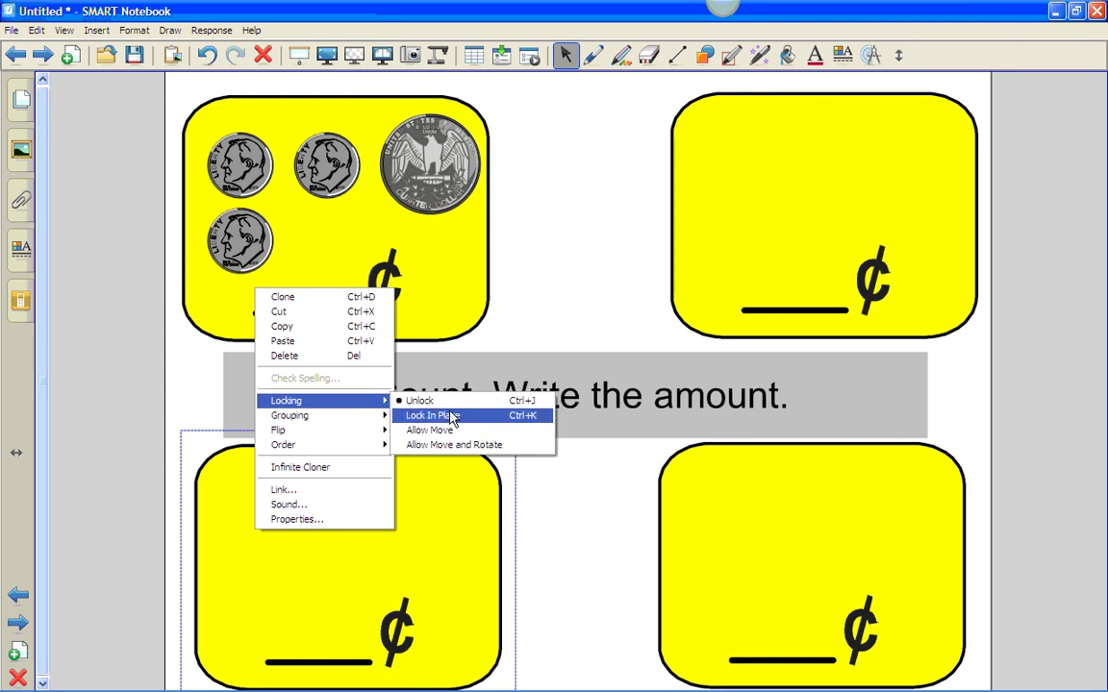